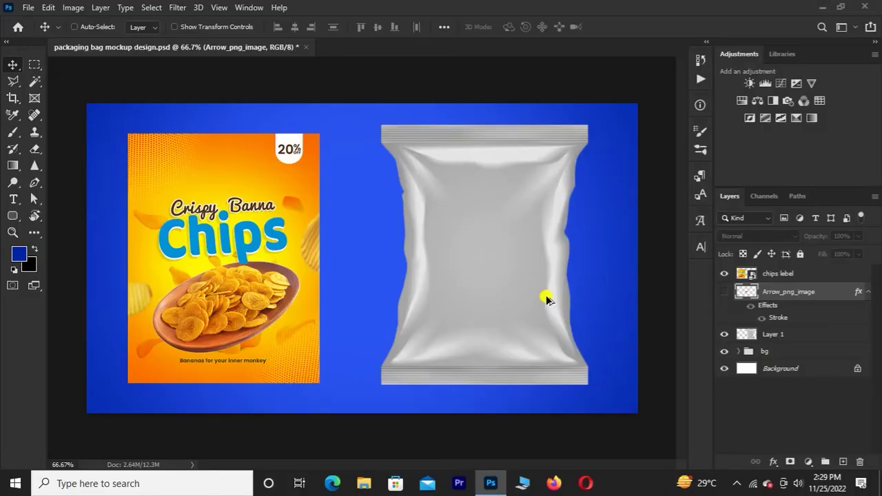
- Move the silver bag up and left and place the chips label onto it
key(ctrl)
drag(271, 236, 271, 235)
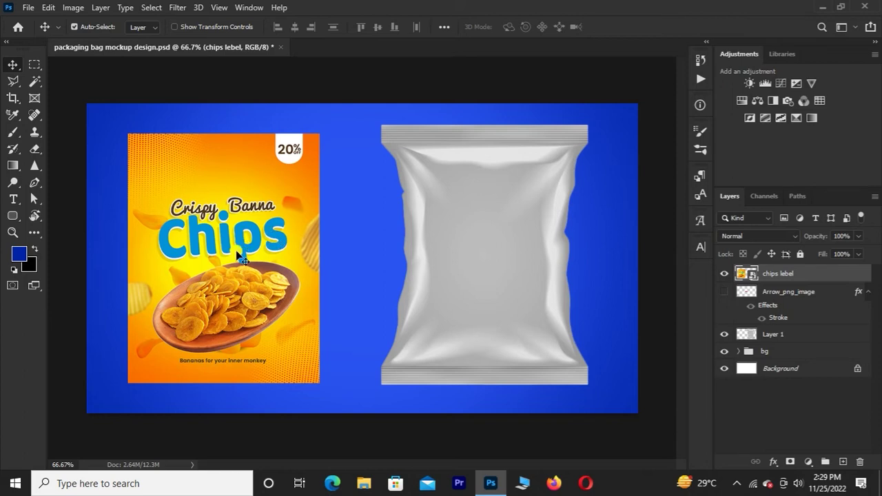
drag(271, 238, 283, 238)
drag(465, 271, 442, 270)
drag(255, 274, 475, 274)
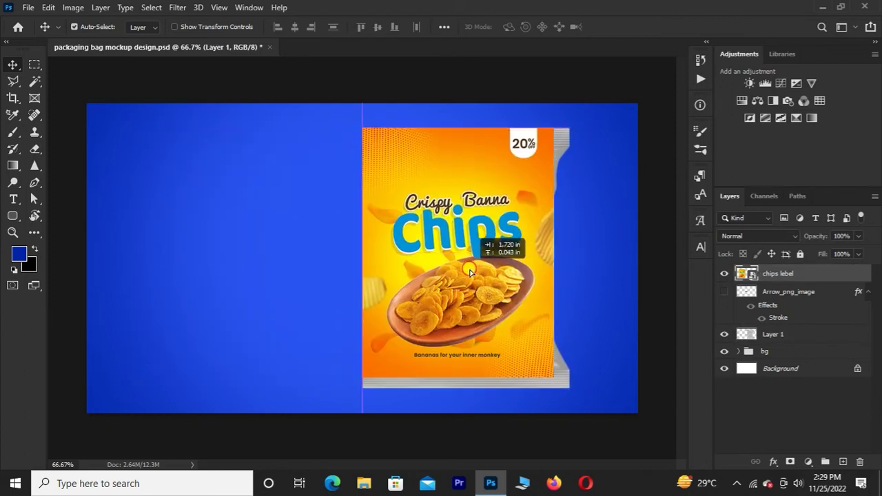
drag(474, 275, 247, 278)
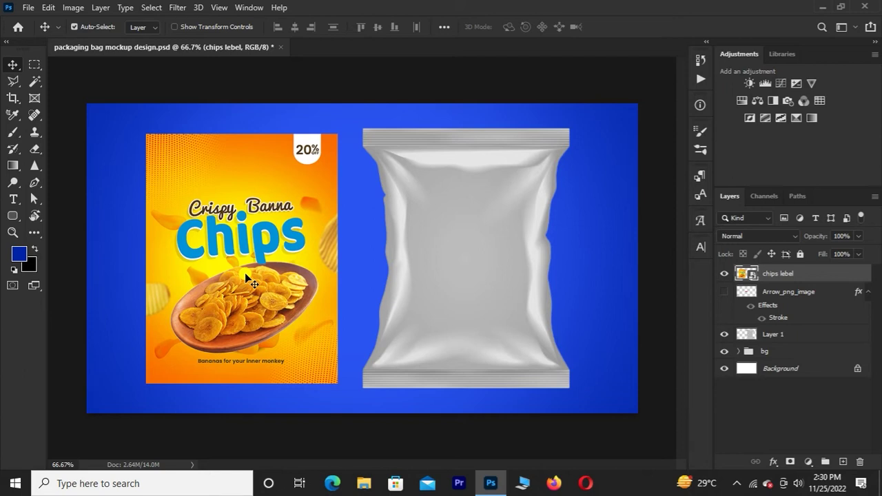
- Shift the bag toward the canvas centre and re-centre the chips label over it
drag(445, 255, 386, 255)
mouse_move(286, 277)
mouse_down()
mouse_move(270, 283)
mouse_move(441, 279)
mouse_up()
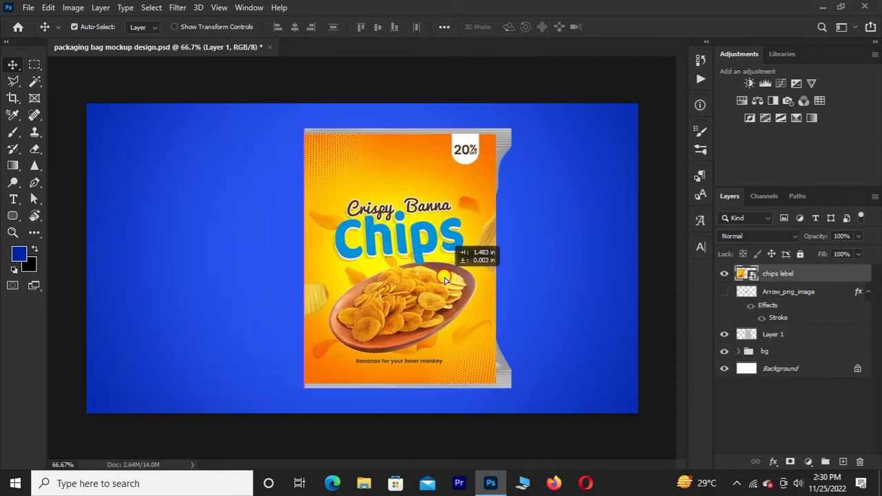
drag(441, 277, 453, 277)
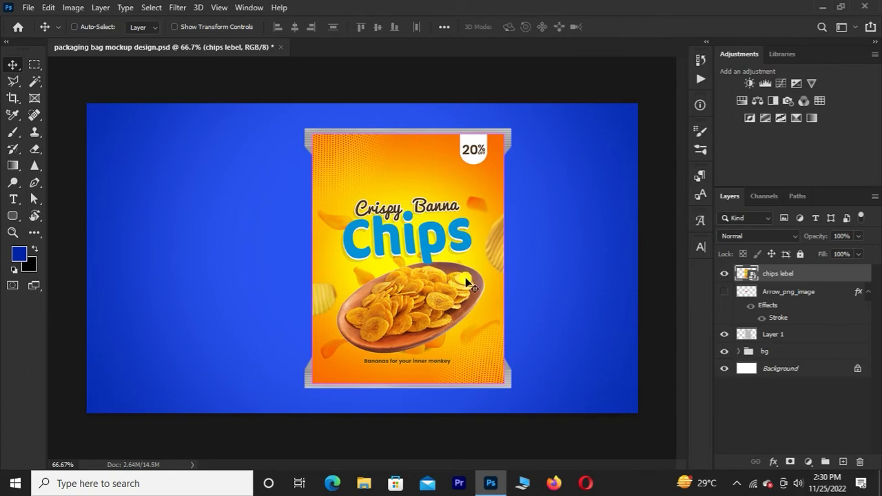
key(ctrl+t)
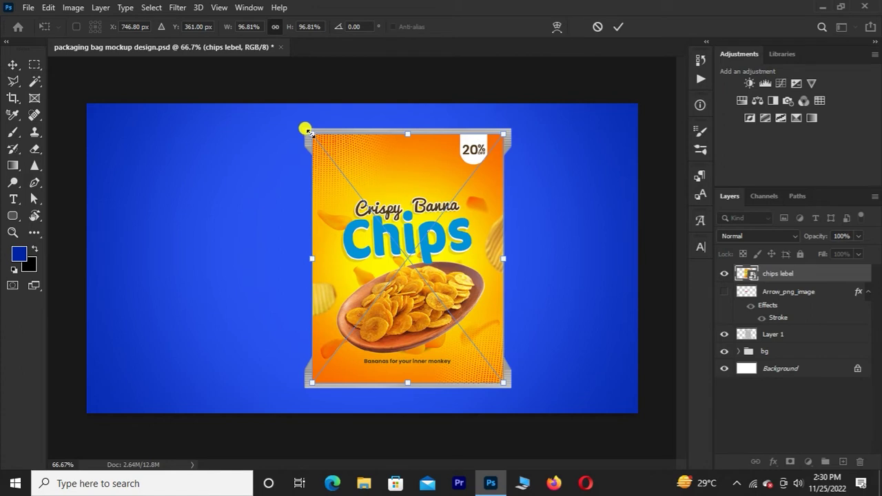
- Enlarge the chips label from all four corners to cover the bag's front, and commit
drag(310, 131, 300, 125)
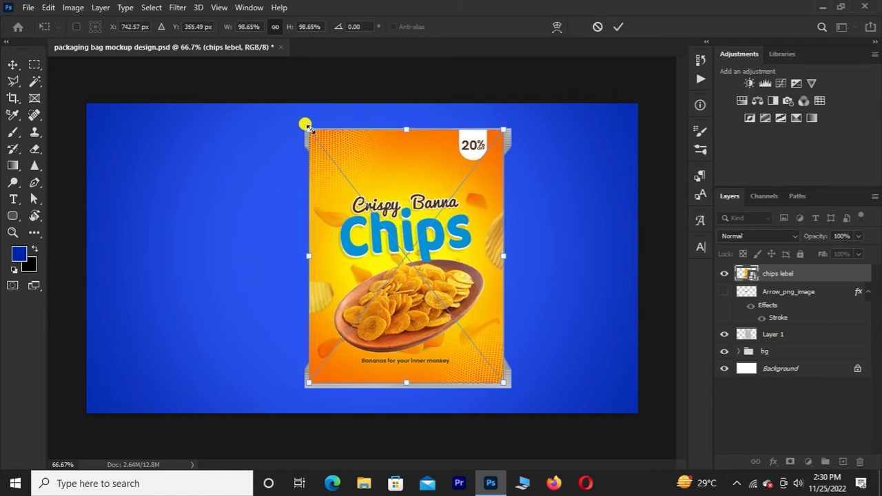
drag(310, 132, 307, 129)
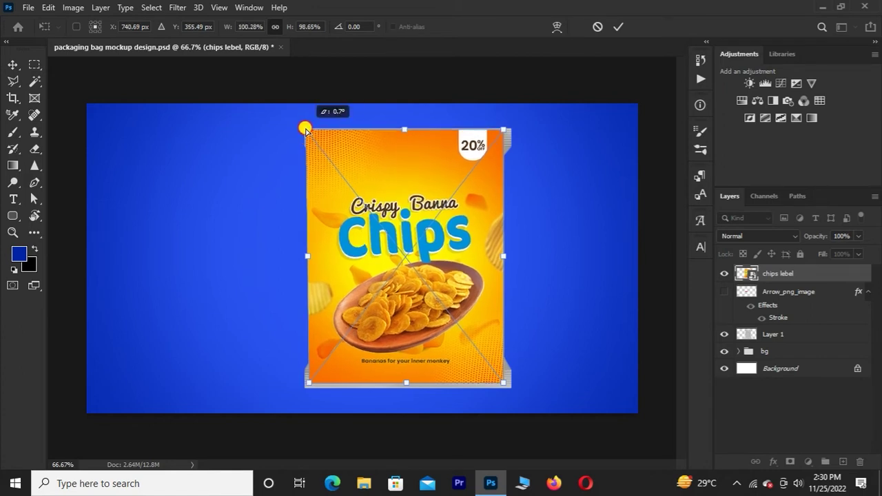
drag(505, 128, 512, 129)
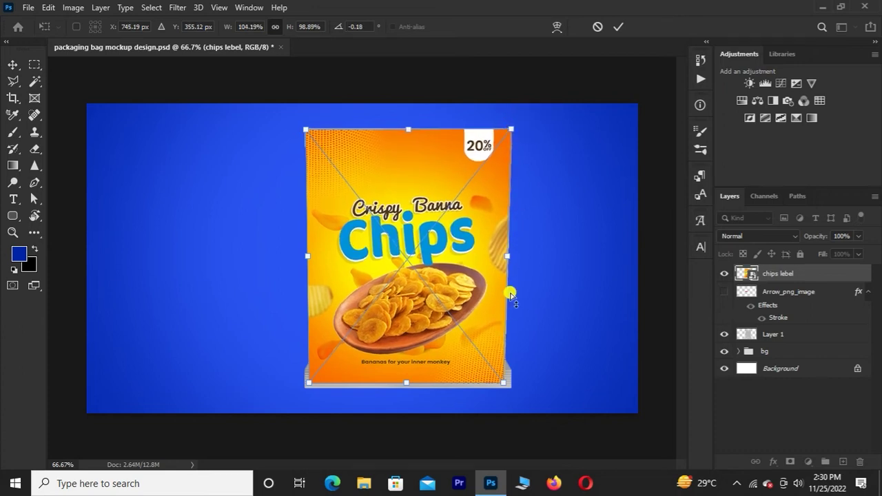
drag(501, 385, 510, 389)
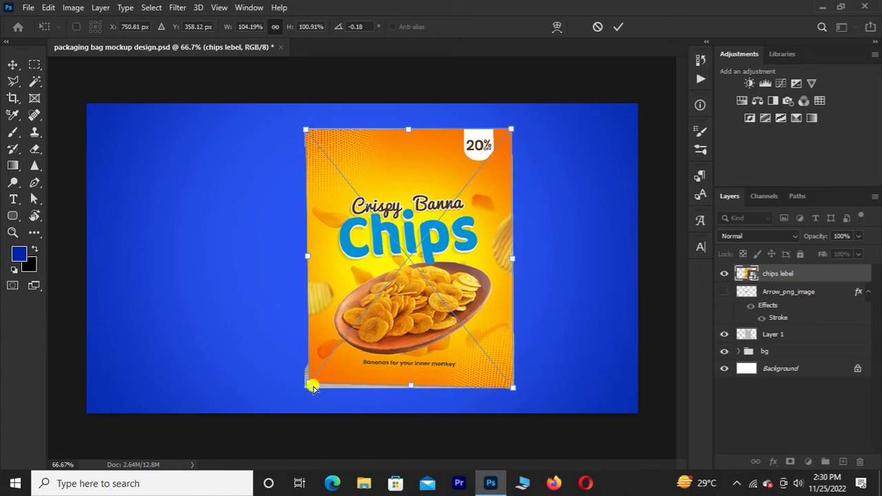
drag(309, 384, 305, 392)
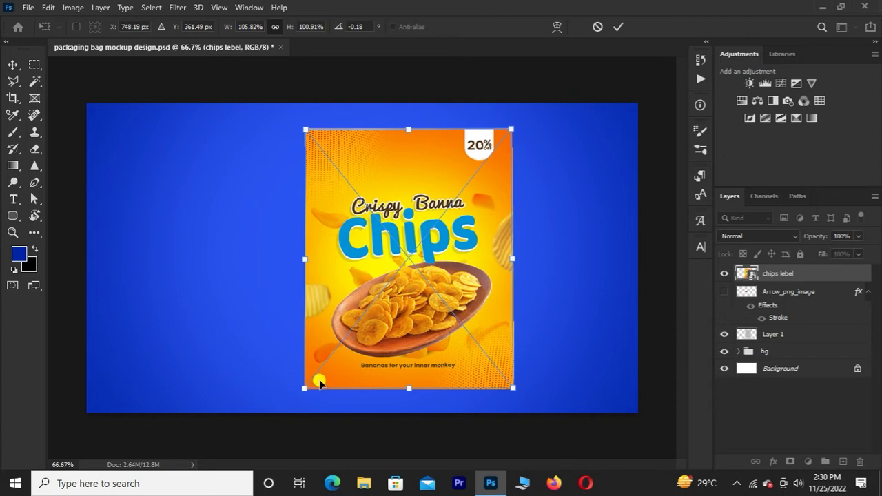
key(Return)
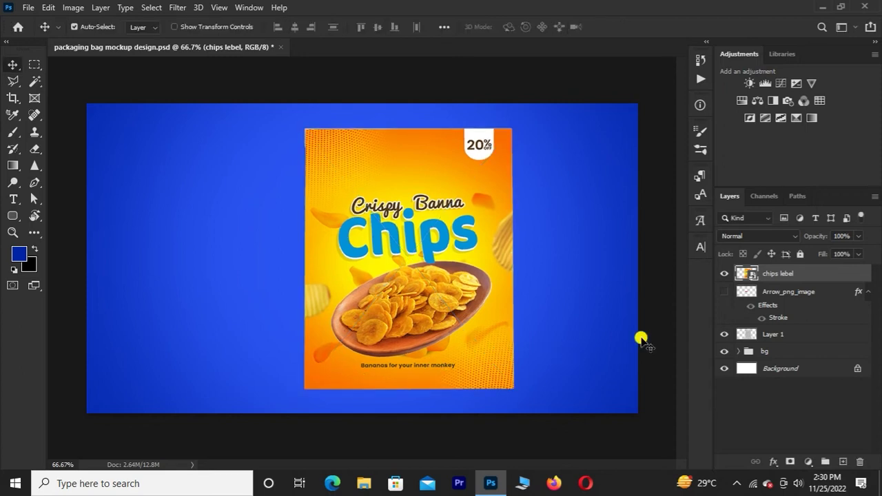
- Put the bag layer directly below the chips label and clip the label to it
drag(763, 339, 772, 293)
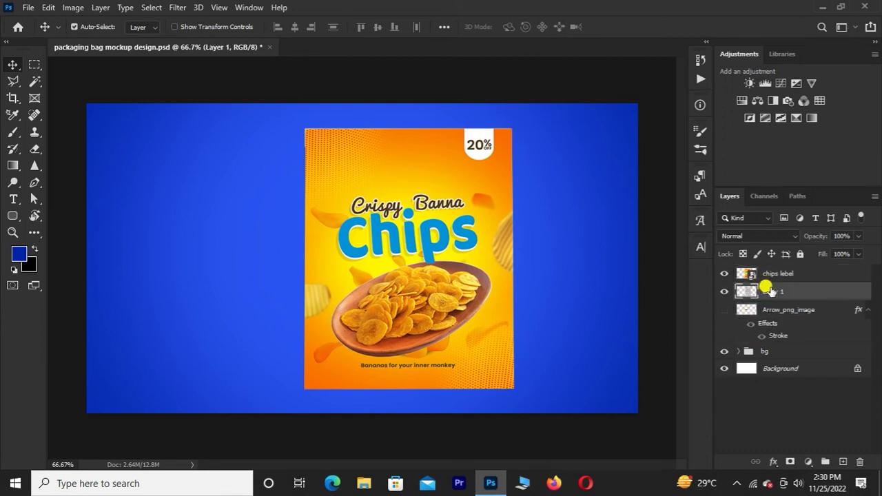
click(767, 276)
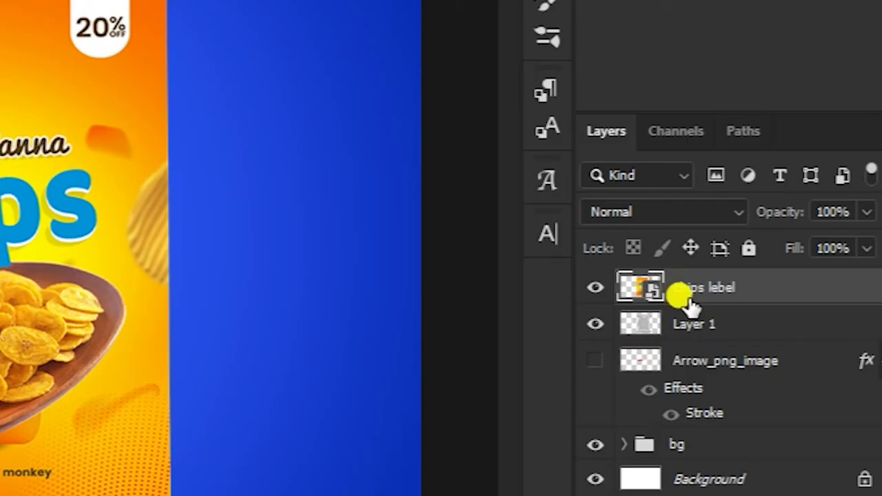
drag(770, 280, 776, 282)
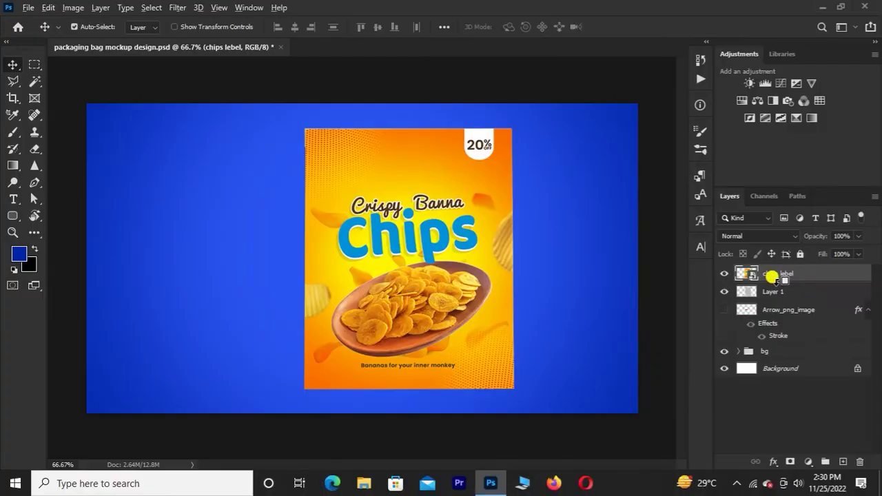
alt+click(774, 279)
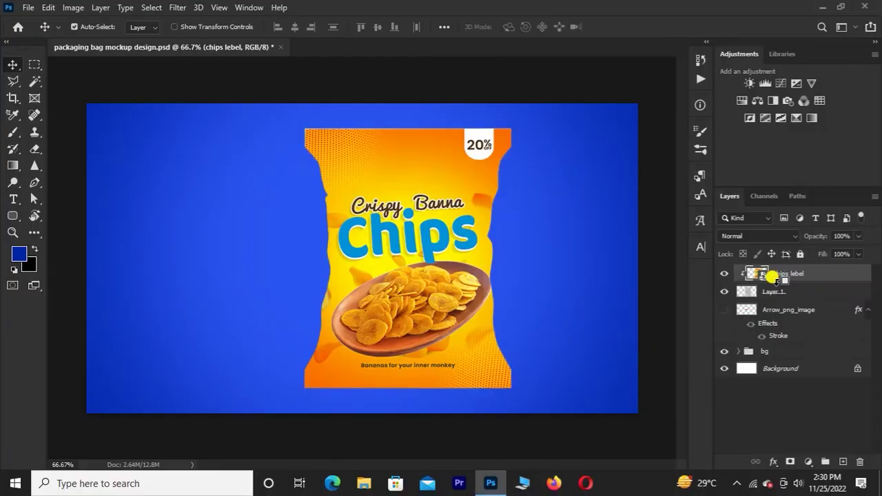
key(ctrl)
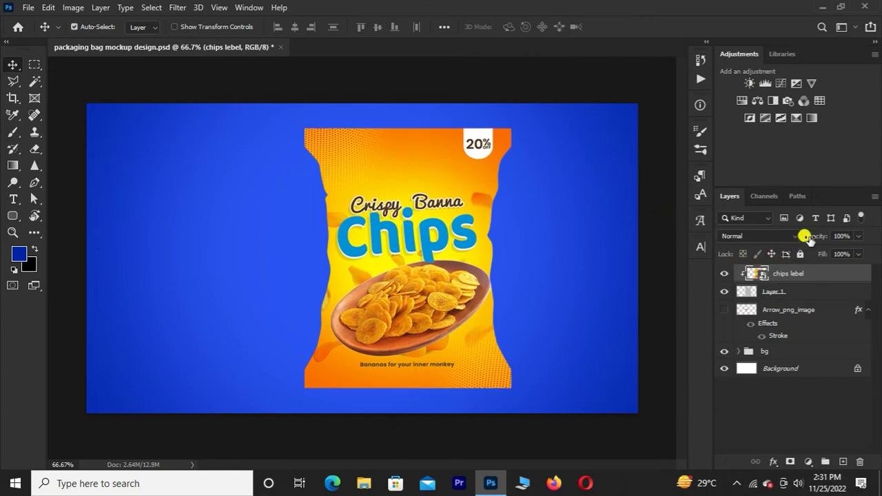
- Set the chips label layer's opacity to 90%
drag(808, 238, 801, 239)
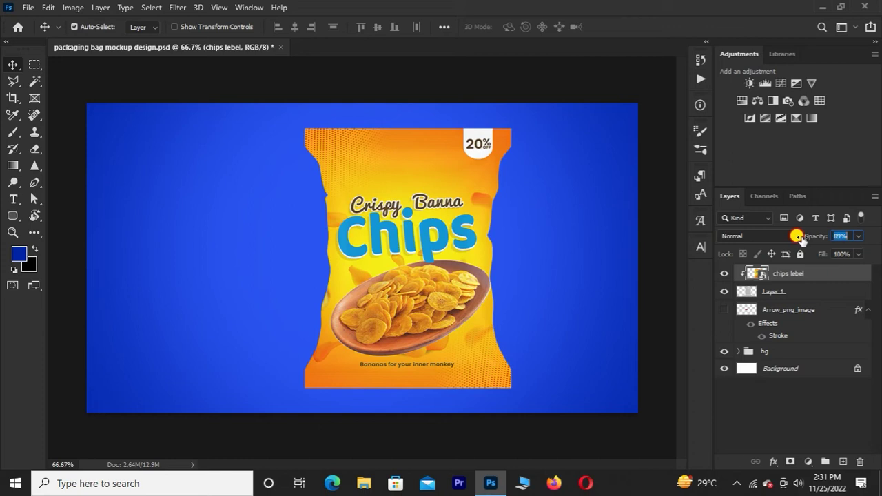
drag(799, 239, 834, 241)
text(20)
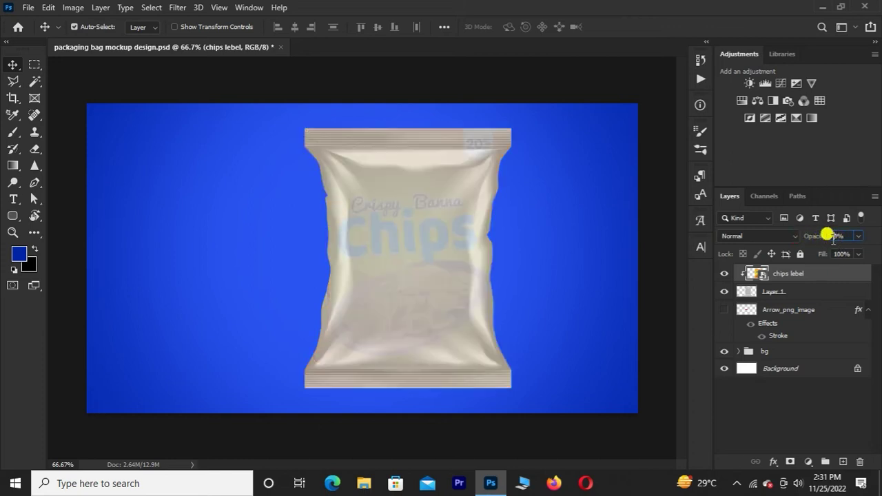
text(90)
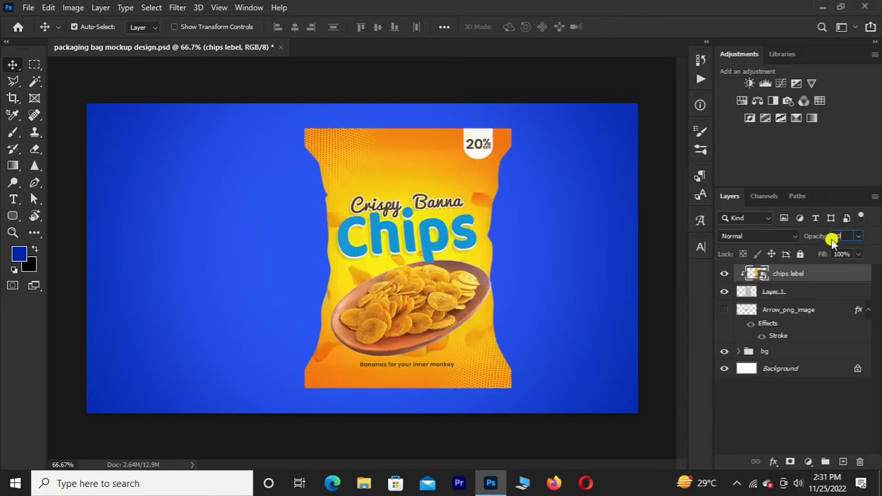
key(Return)
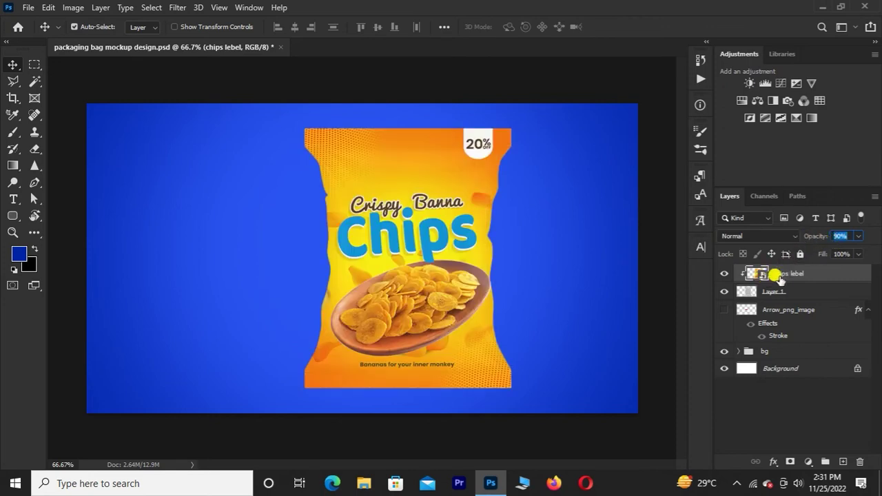
right_click(798, 274)
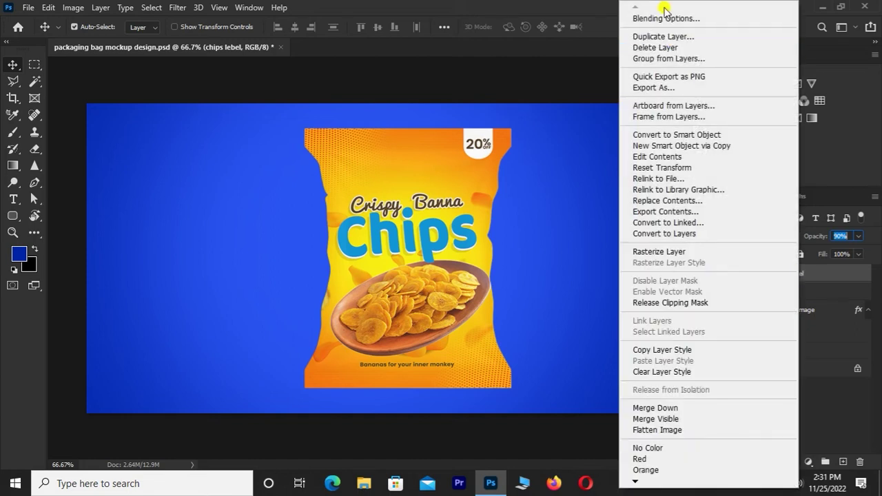
- In the label's Blending Options, split the Underlying Layer white slider to 182/255
click(667, 19)
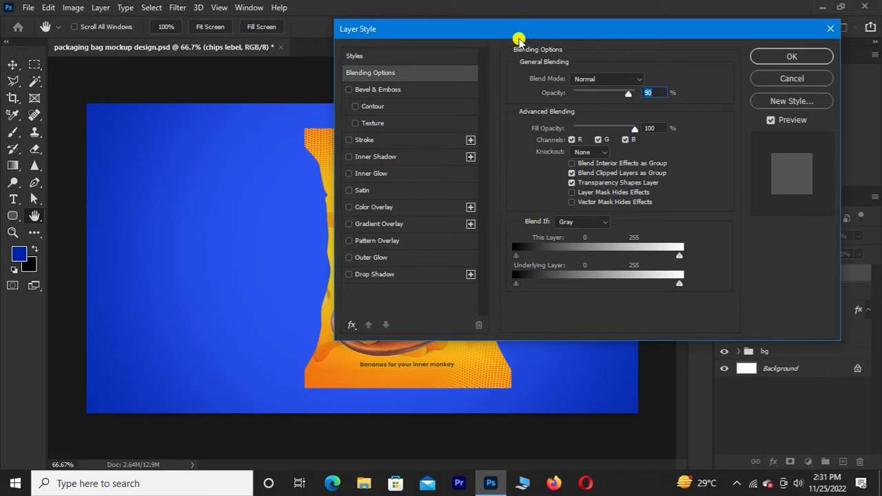
drag(520, 31, 680, 20)
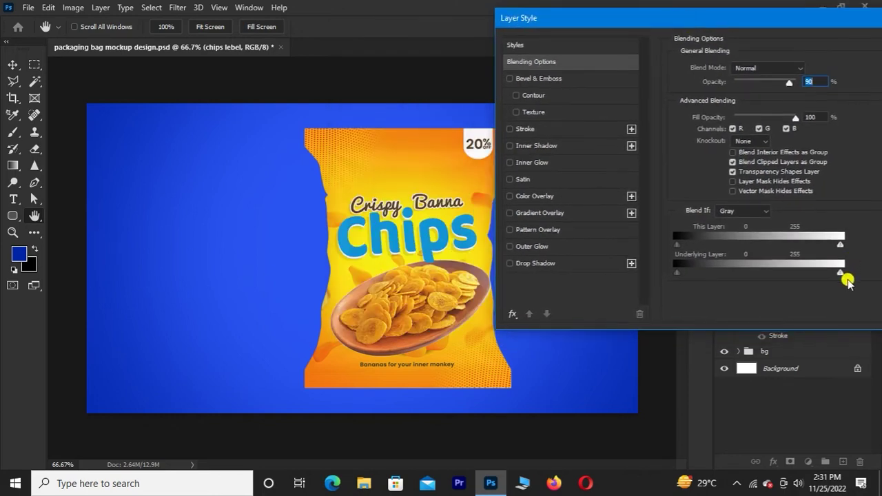
drag(841, 273, 839, 275)
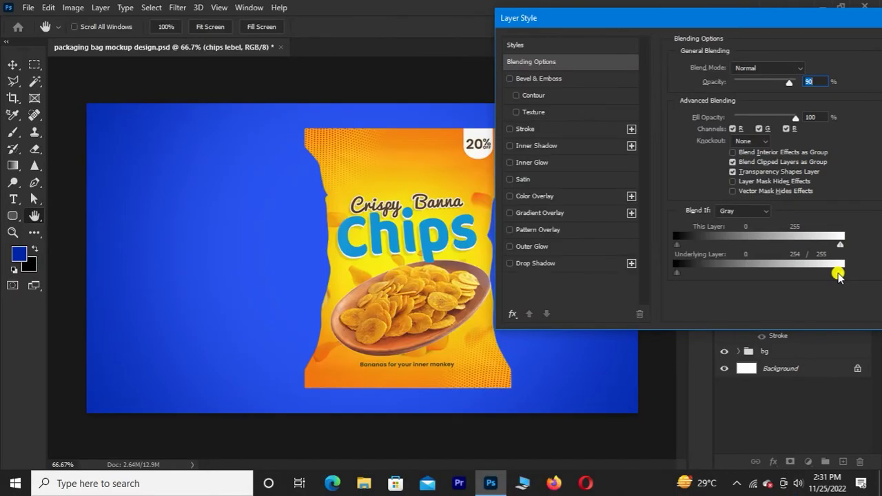
drag(839, 275, 795, 275)
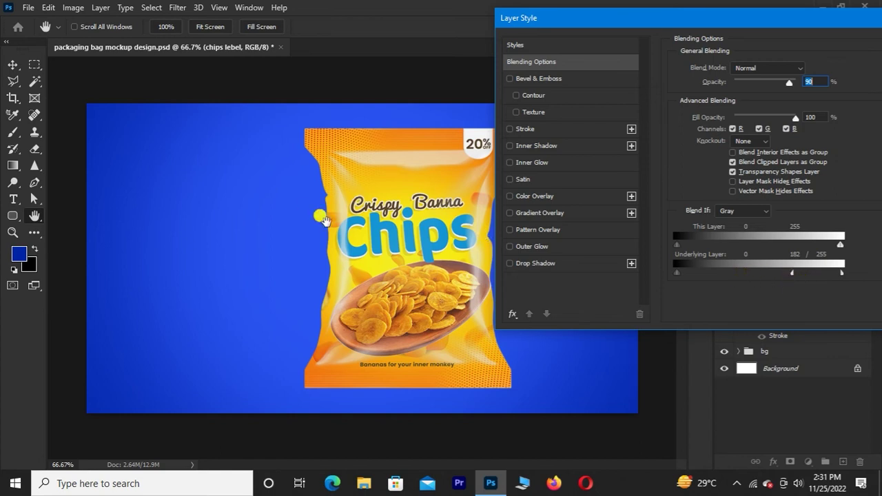
drag(632, 23, 377, 55)
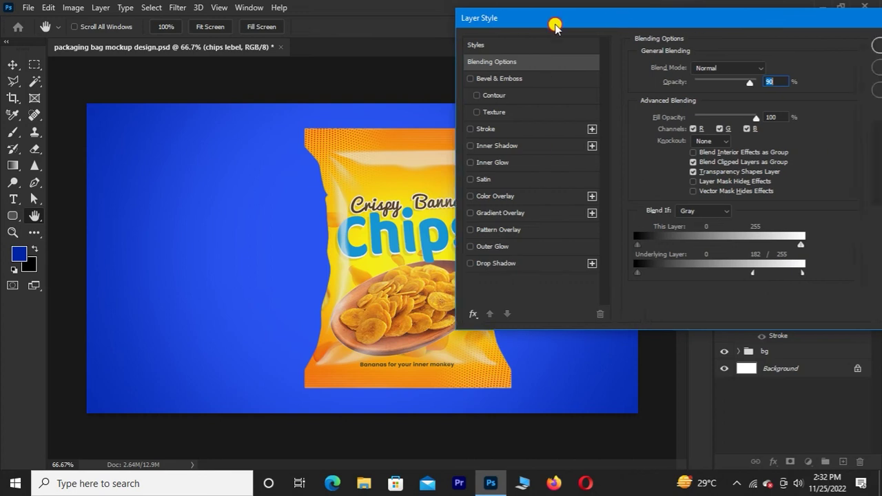
- Confirm the layer style and set the chips label's blend mode to Multiply
click(680, 76)
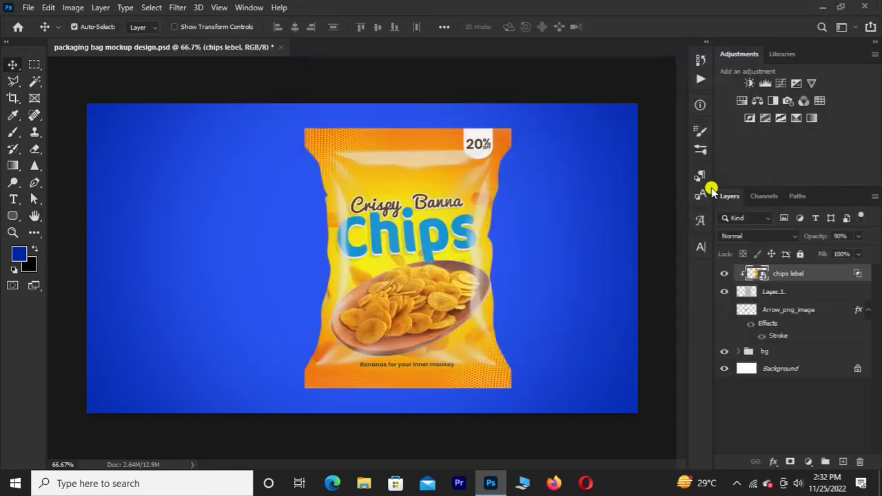
click(755, 235)
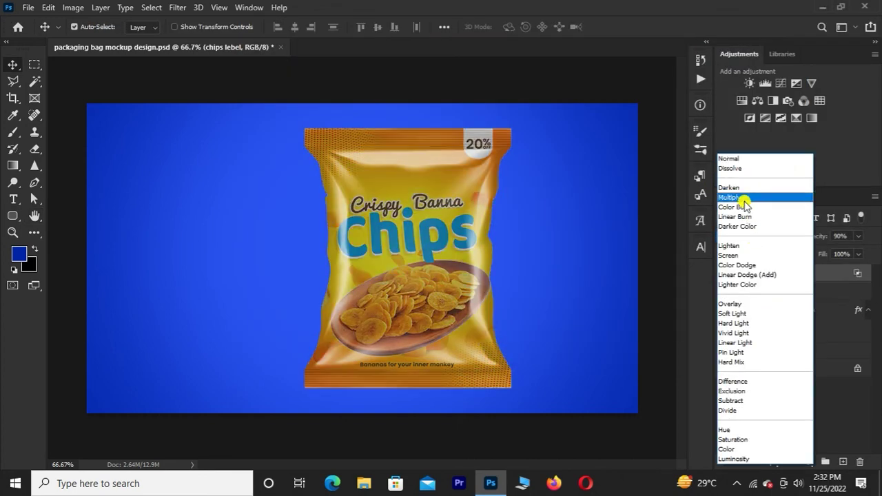
click(743, 199)
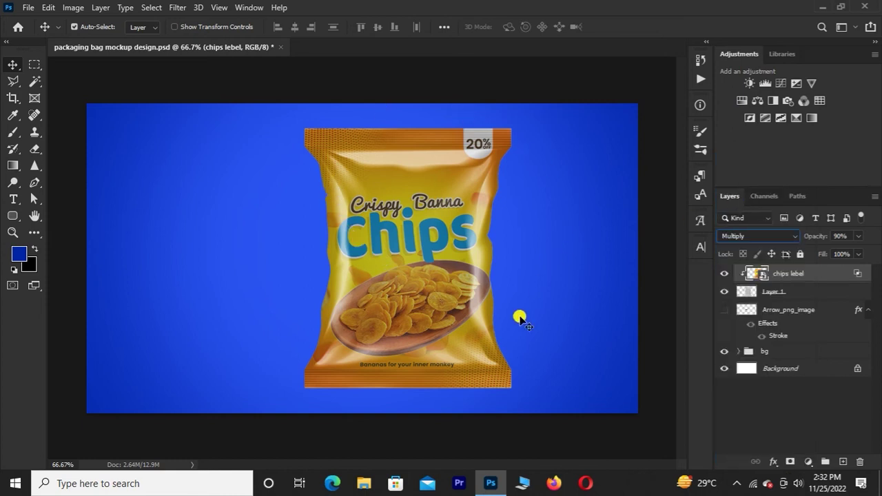
- Select Layer 1 with the label and move the whole bag left on the background
ctrl+click(790, 292)
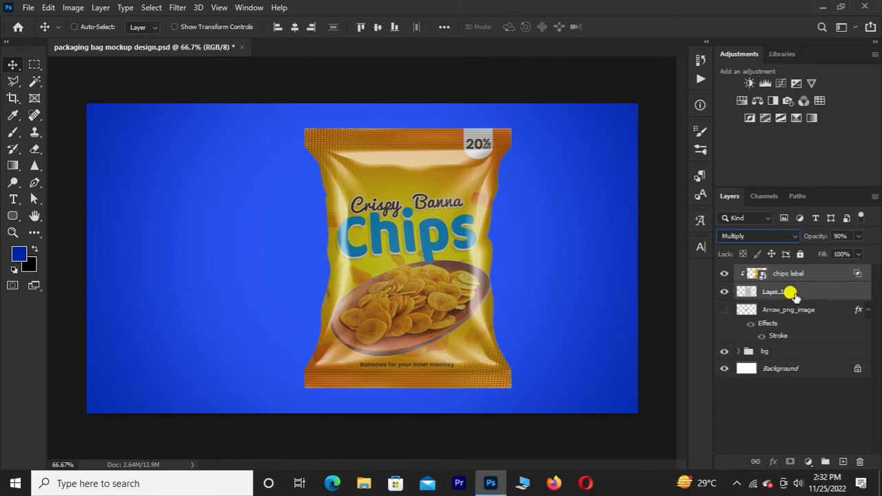
key(ctrl+t)
drag(404, 356, 366, 353)
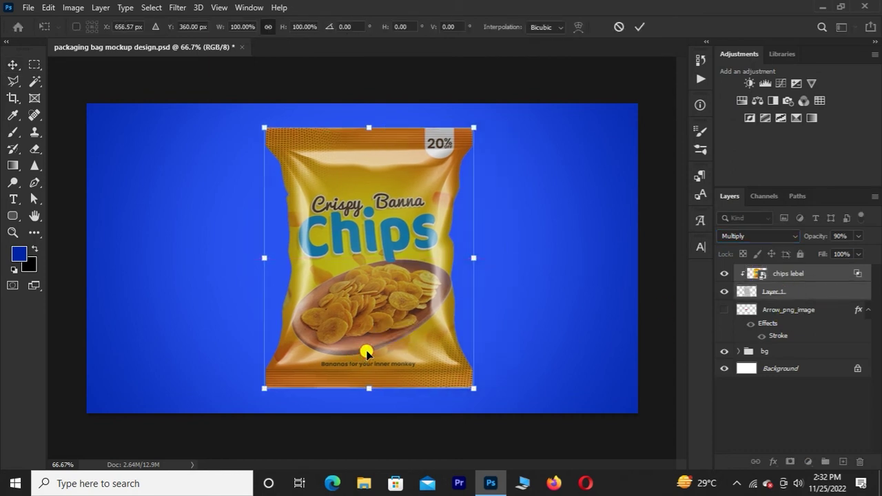
key(Return)
click(810, 462)
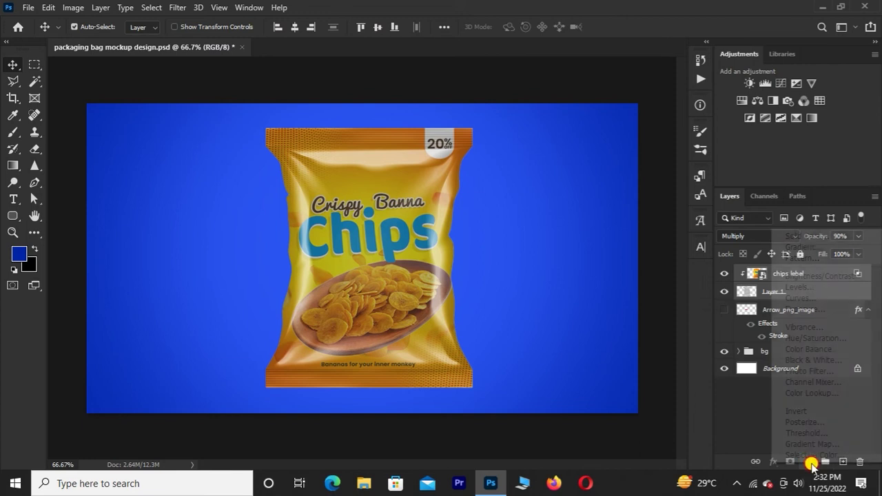
- Add a Curves layer mapping Input 105 to Output 144, clipped to the chips label
click(810, 300)
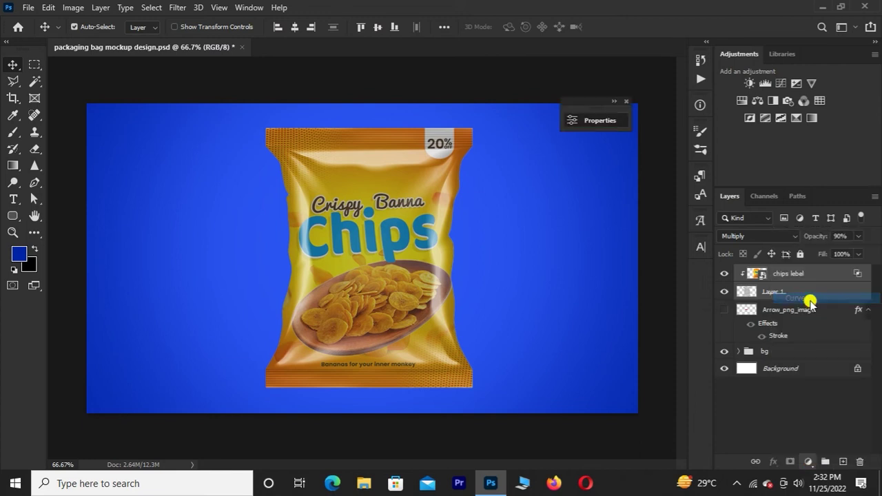
click(491, 232)
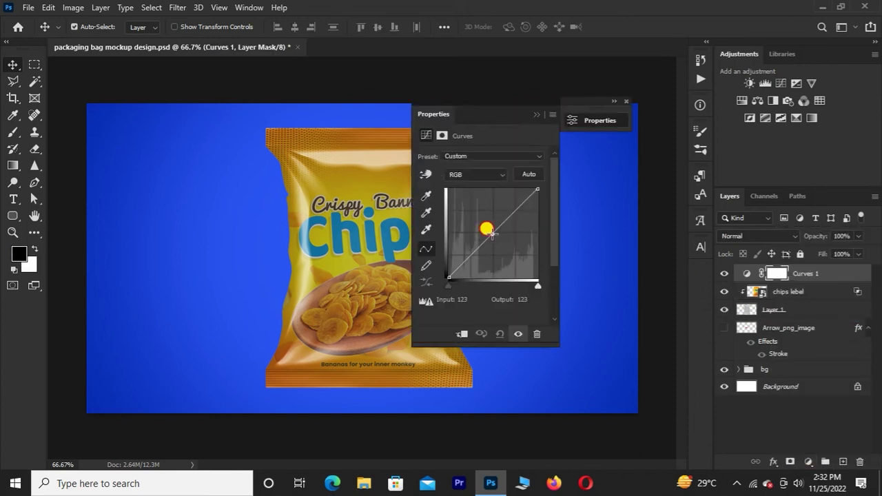
drag(486, 229, 481, 222)
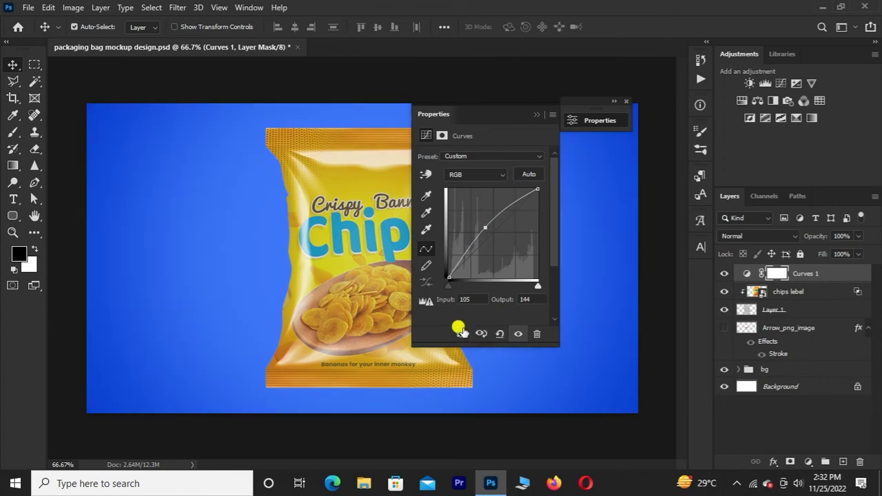
click(461, 333)
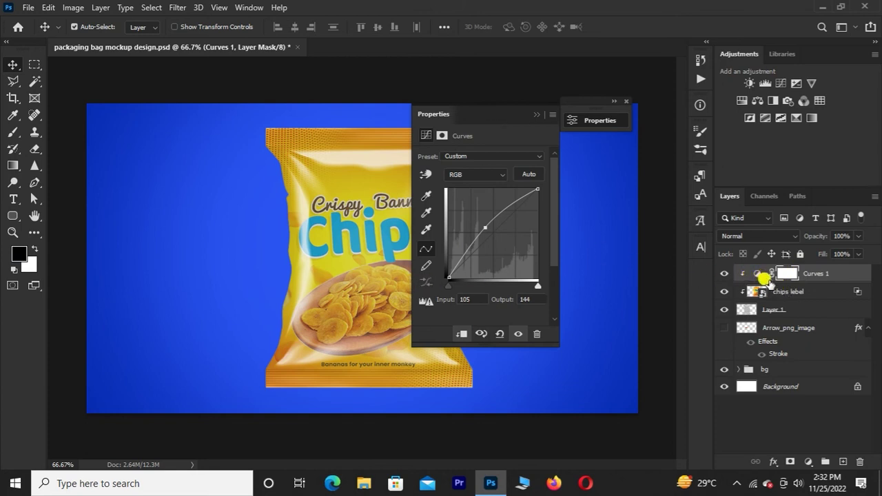
- Dismiss the adjustment list and close the Curves Properties panel
click(808, 462)
click(808, 462)
drag(468, 117, 609, 104)
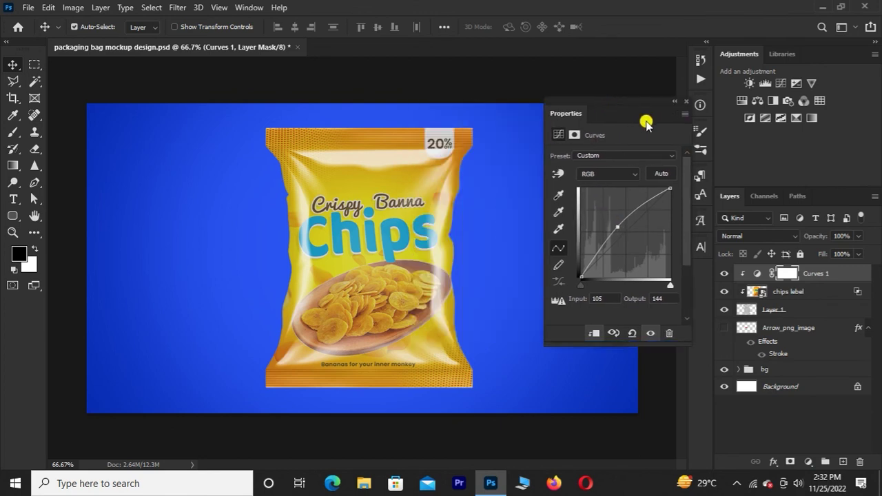
click(675, 102)
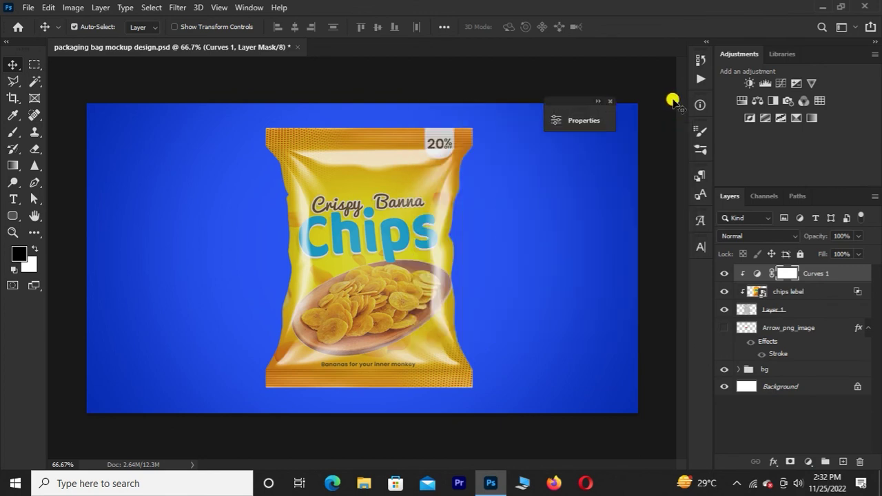
click(613, 101)
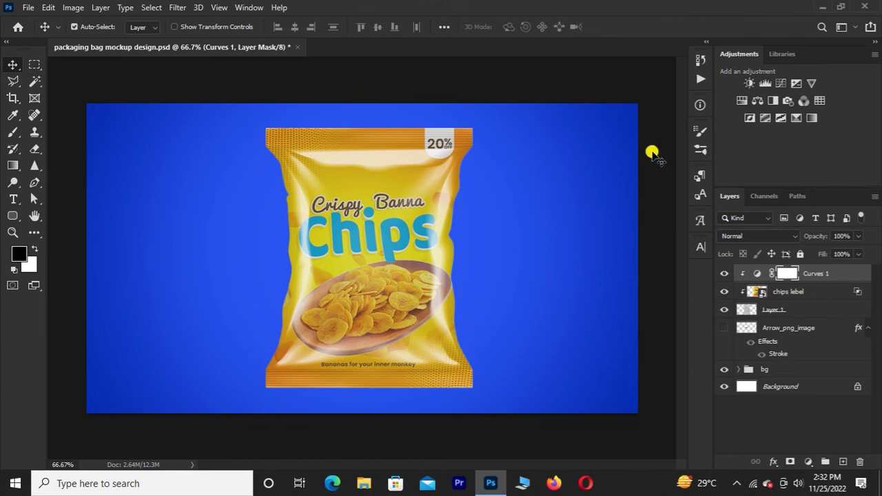